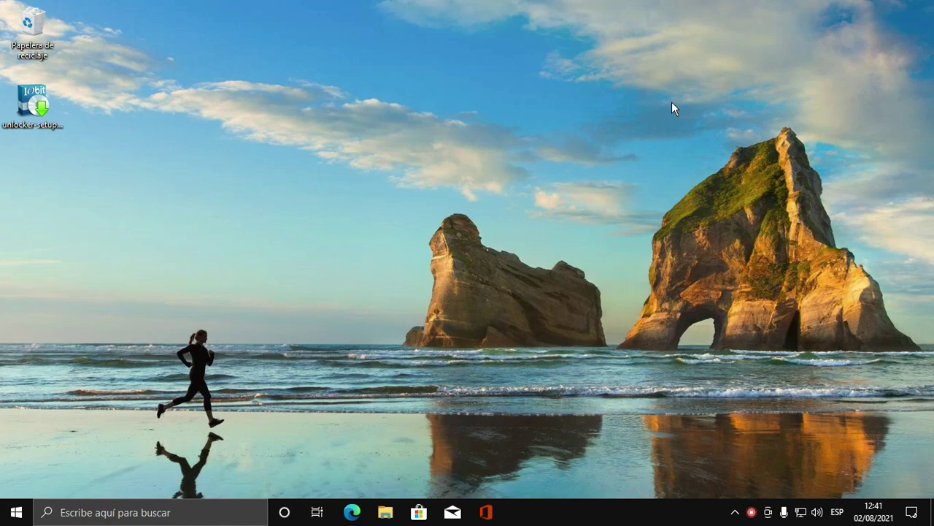
left_click_drag(32, 102, 33, 186)
left_click_drag(0, 93, 327, 248)
left_click(295, 186)
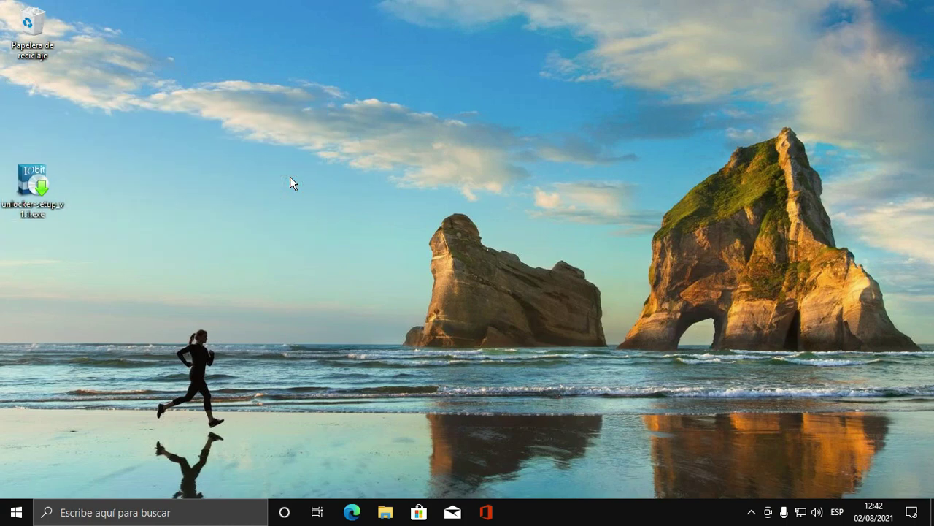
left_click_drag(33, 183, 430, 191)
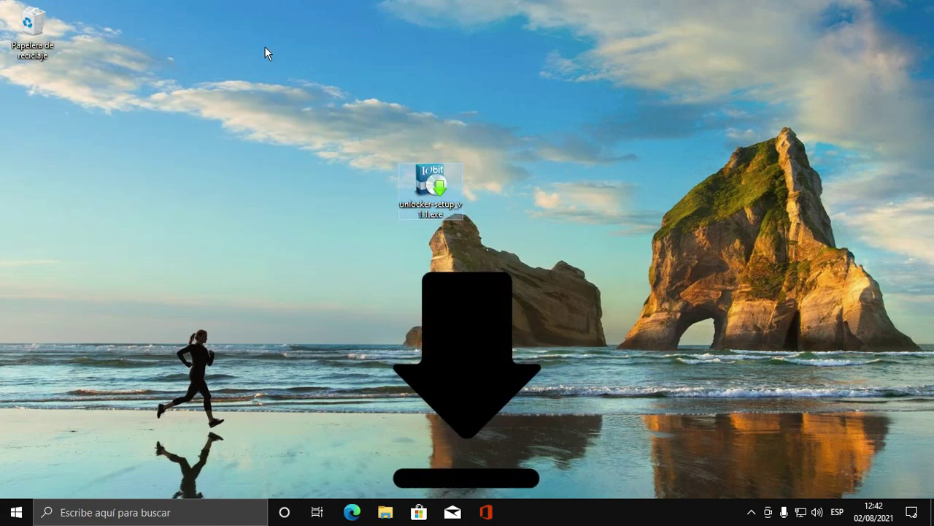
left_click_drag(307, 104, 532, 273)
left_click_drag(431, 186, 177, 191)
left_click_drag(7, 89, 840, 385)
left_click_drag(165, 187, 298, 189)
left_click_drag(228, 113, 358, 197)
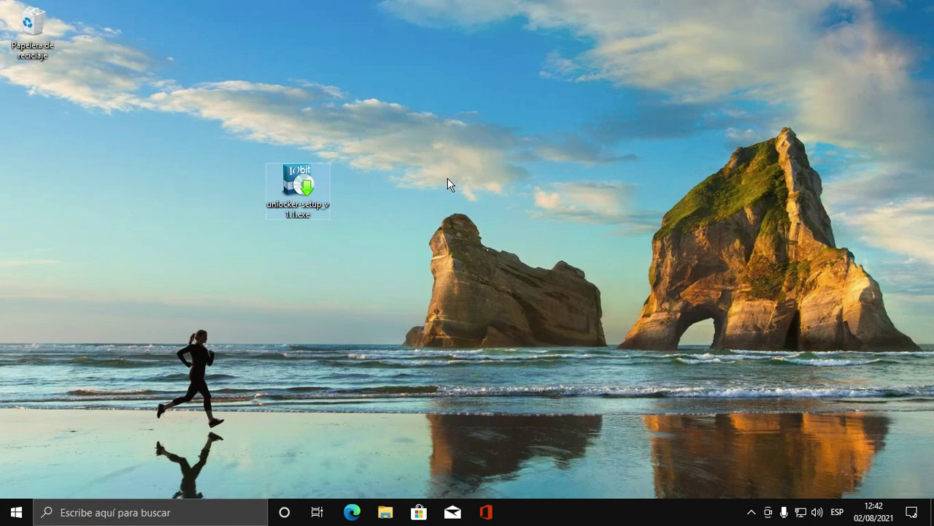
- Launch the IObit Unlocker installer and advance through it, accepting the optional IObit Apps Toolbar
right_click(302, 180)
left_click(317, 190)
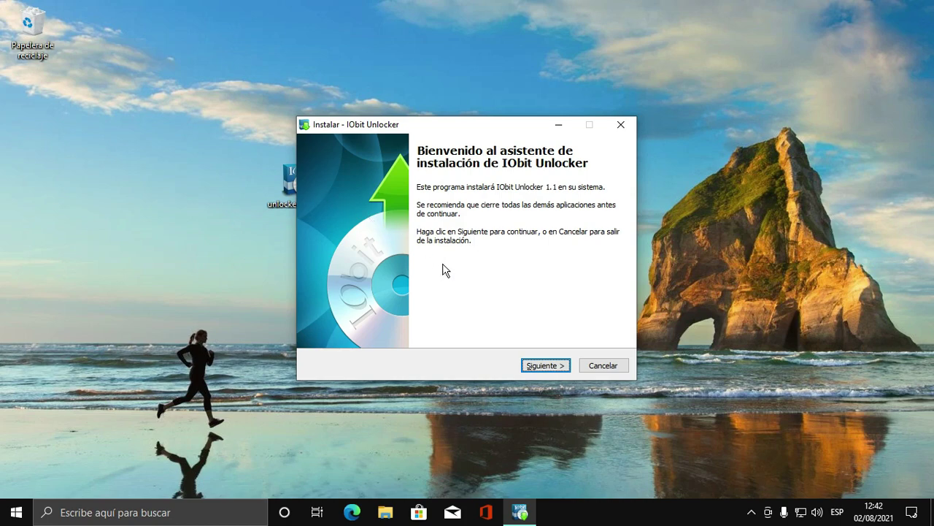
left_click(537, 365)
left_click(540, 366)
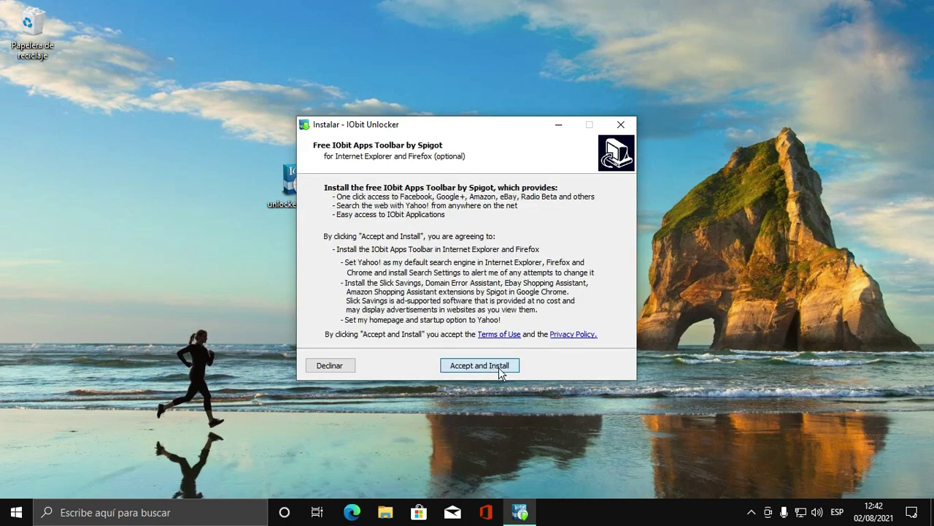
left_click(499, 367)
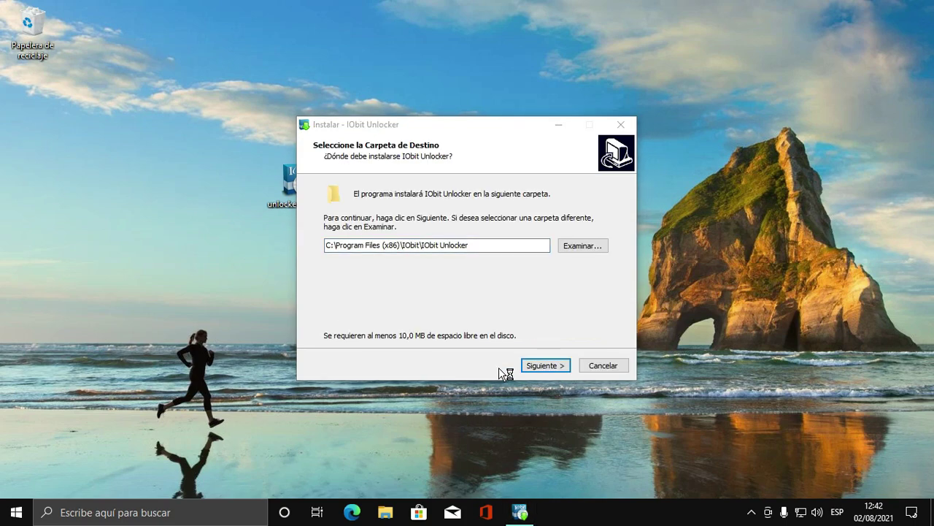
- Install IObit Unlocker in the default folder with a desktop icon, toggling the Agregar IObit a Mis Favoritos option
left_click(521, 363)
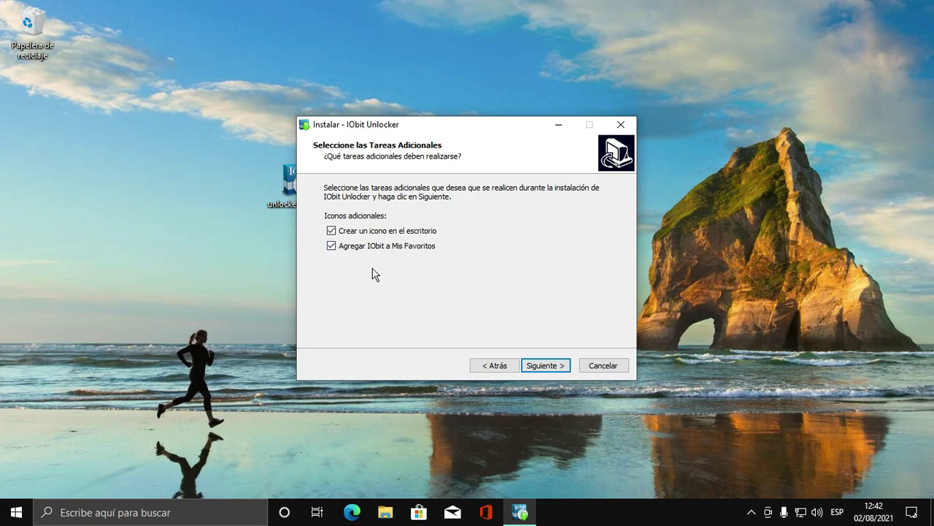
left_click(332, 246)
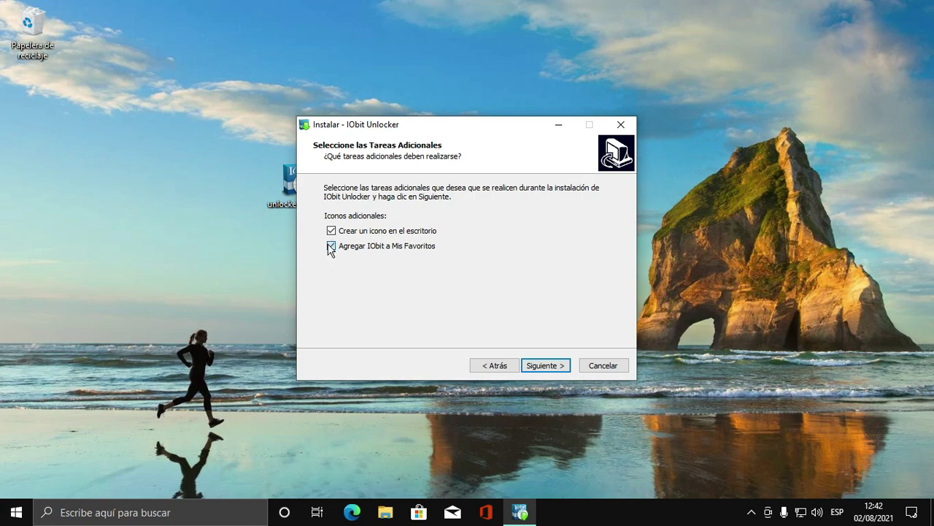
left_click(530, 365)
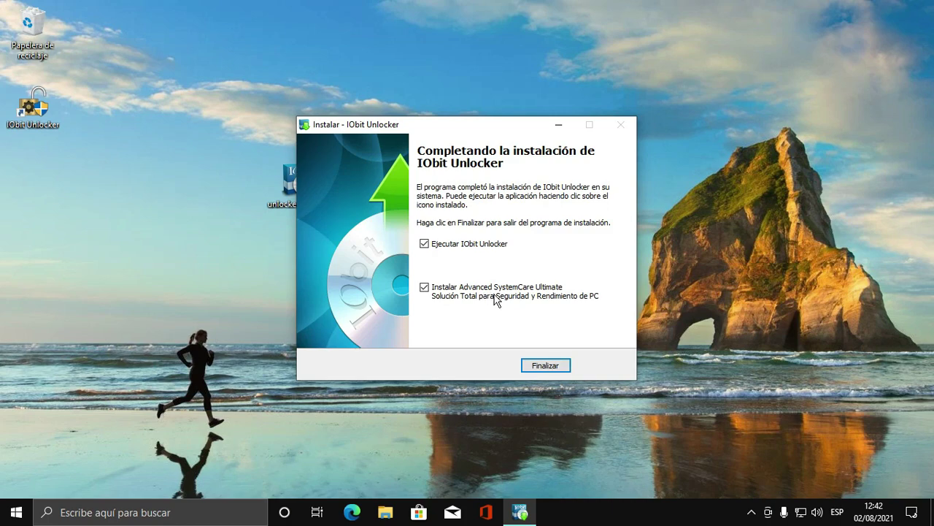
- Finish the installer with both Instalar Advanced SystemCare Ultimate and Ejecutar IObit Unlocker unchecked
left_click(424, 288)
left_click(425, 243)
left_click(546, 365)
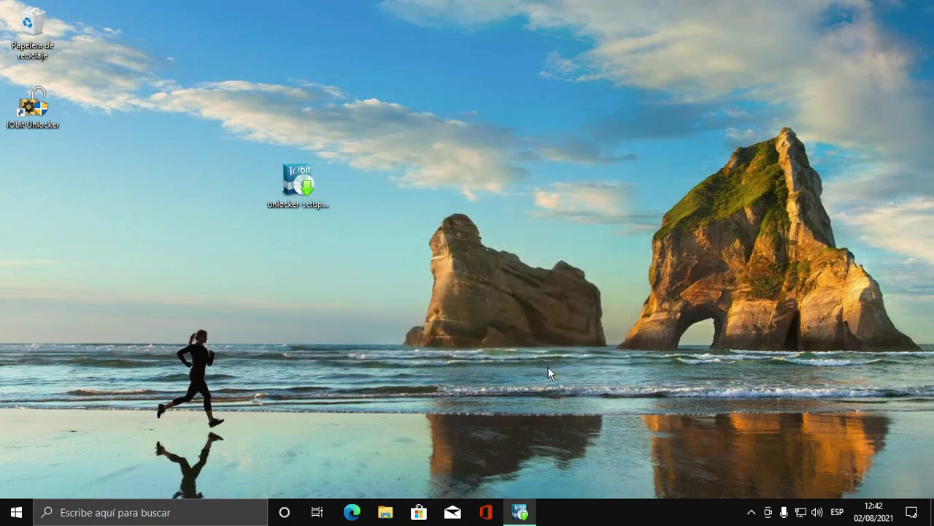
- Place the unlocker-setup file below the IObit Unlocker shortcut on the desktop and refresh the desktop
mouse_move(316, 187)
left_mouse_down()
mouse_move(98, 219)
mouse_move(110, 191)
left_mouse_up()
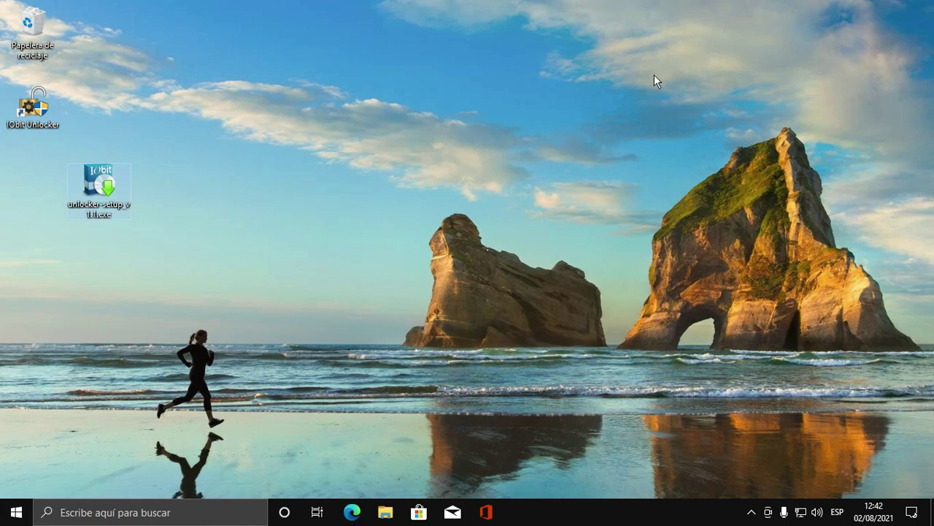
left_click_drag(441, 127, 356, 307)
right_click(441, 129)
left_click(483, 168)
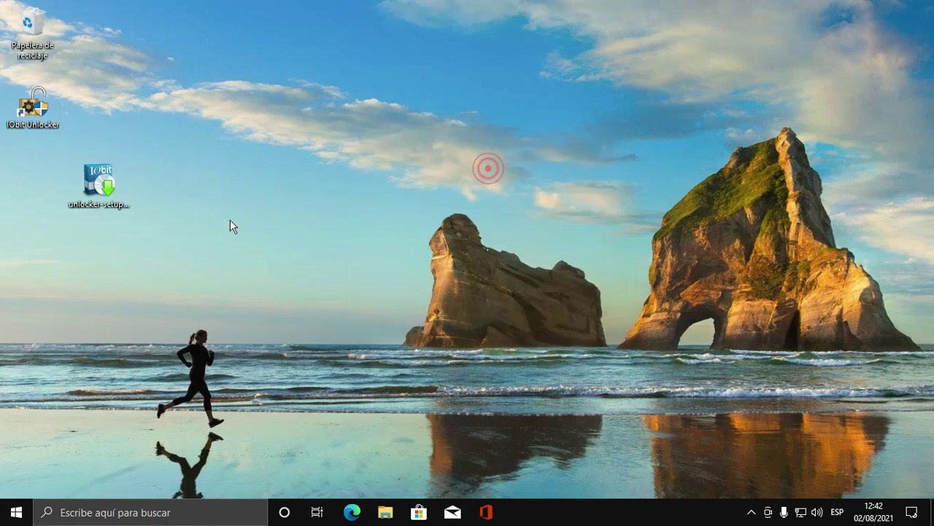
left_click_drag(111, 195, 43, 205)
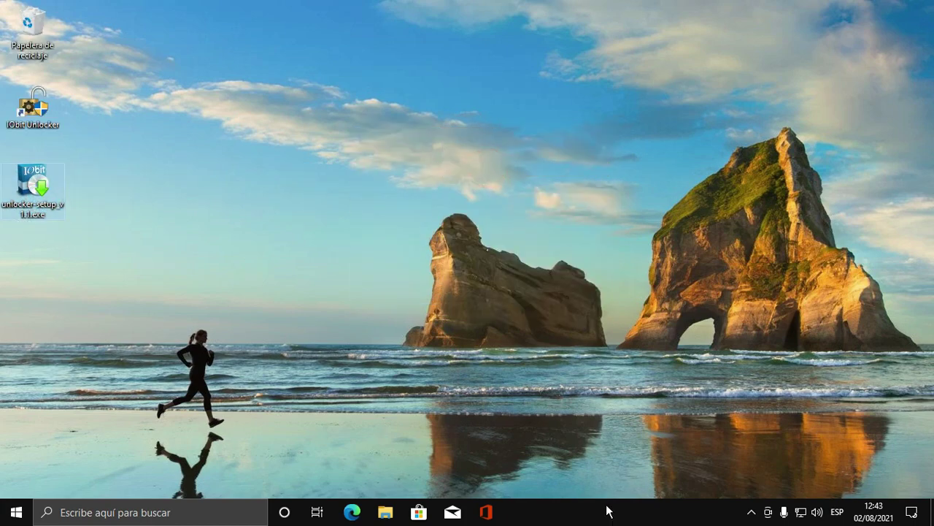
- Open Task Manager, move its window toward the middle of the desktop and look through the background processes
right_click(569, 518)
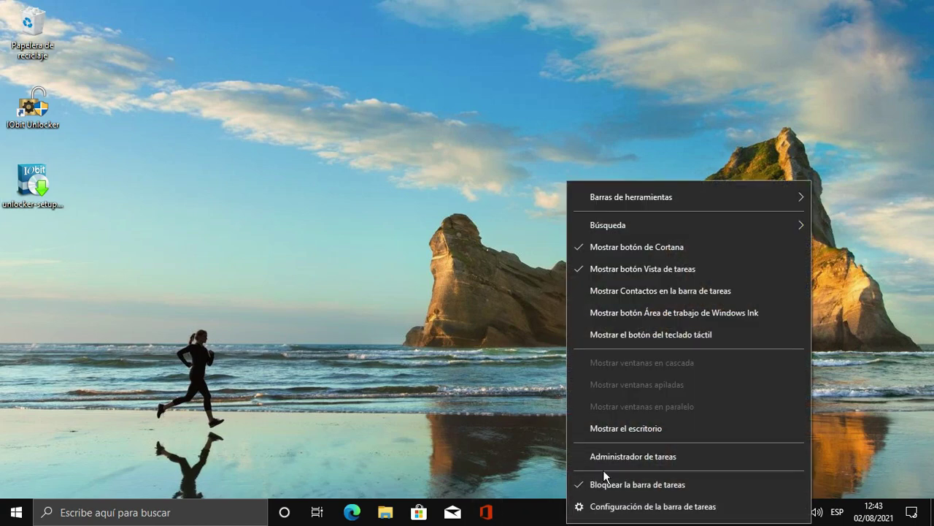
left_click(610, 456)
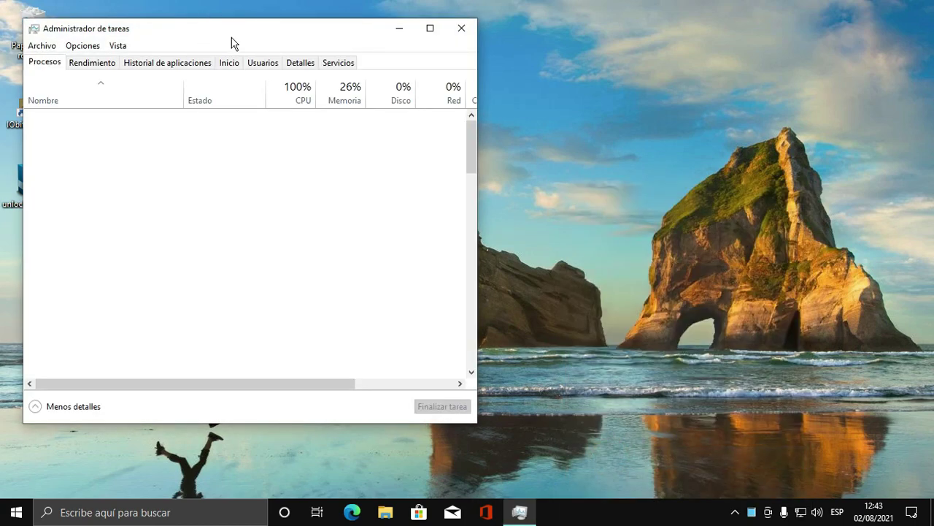
left_click_drag(232, 36, 475, 73)
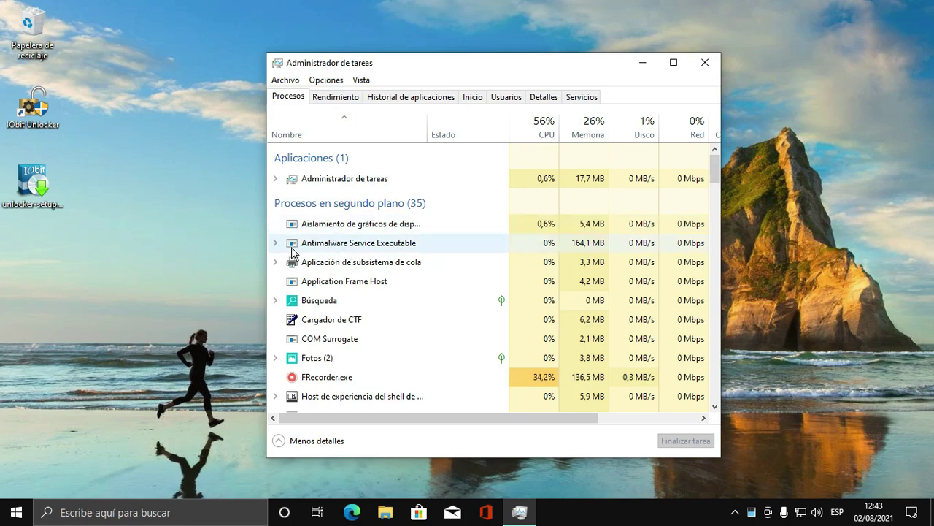
scroll(292, 252, "down", 6)
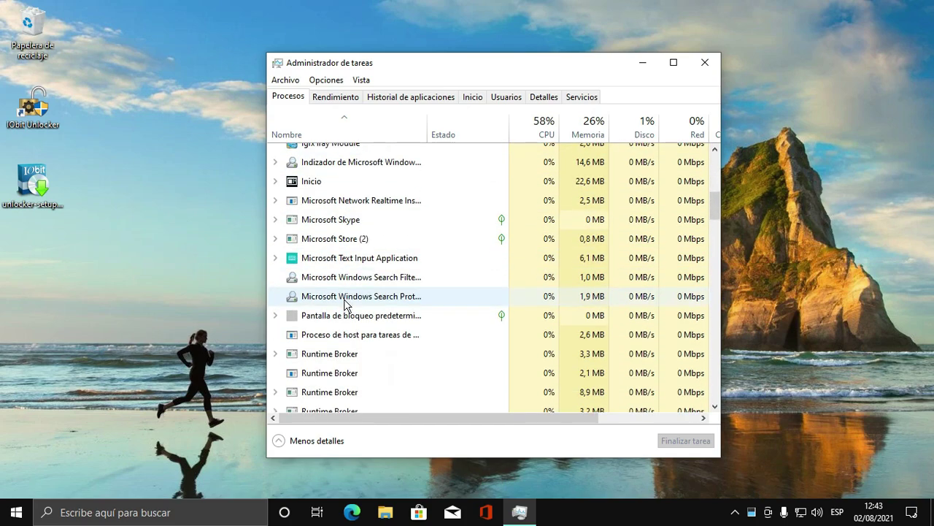
scroll(345, 303, "down", 1)
scroll(344, 303, "down", 2)
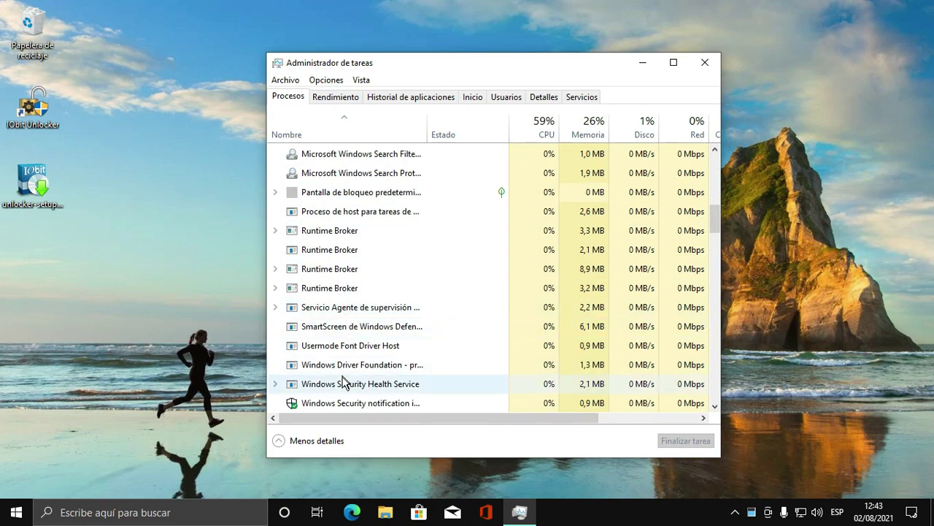
scroll(345, 387, "up", 1)
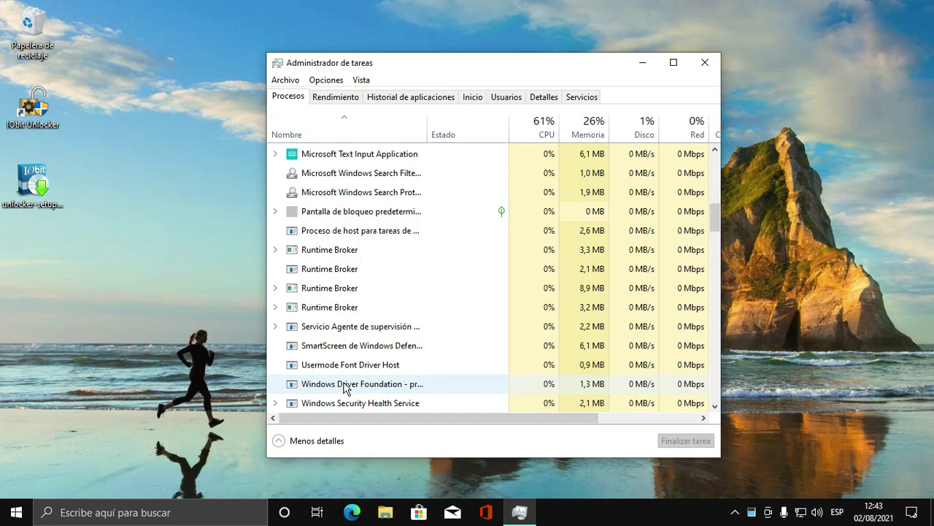
- Open Windows Settings and go to the virus and threat protection page of Windows Security
left_click(124, 505)
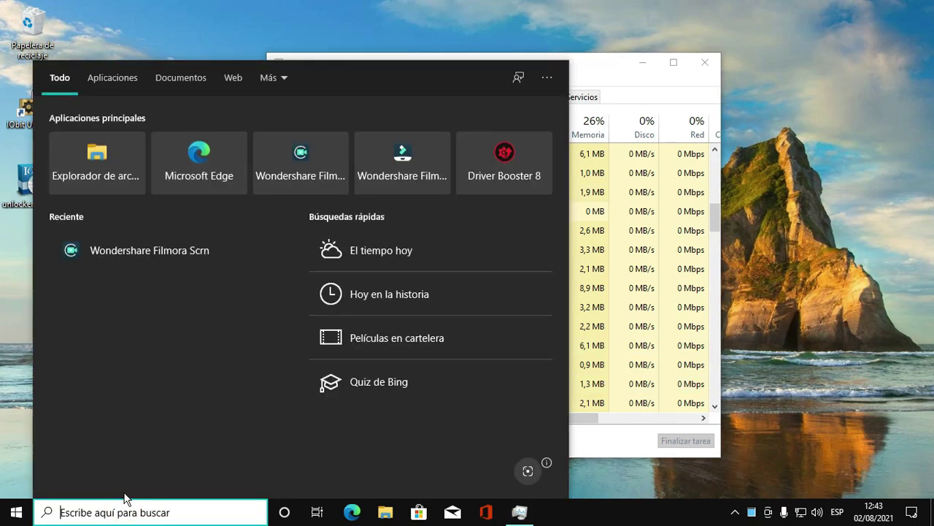
left_click(17, 512)
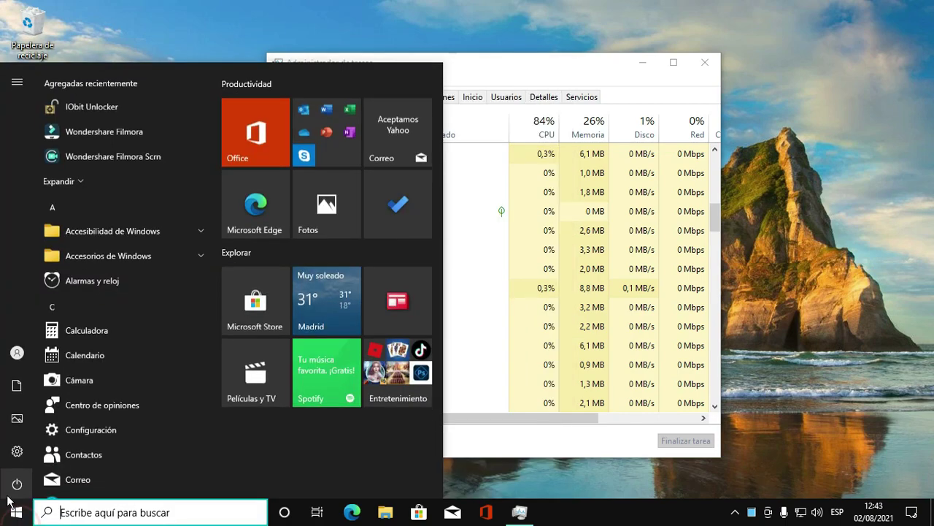
left_click(16, 460)
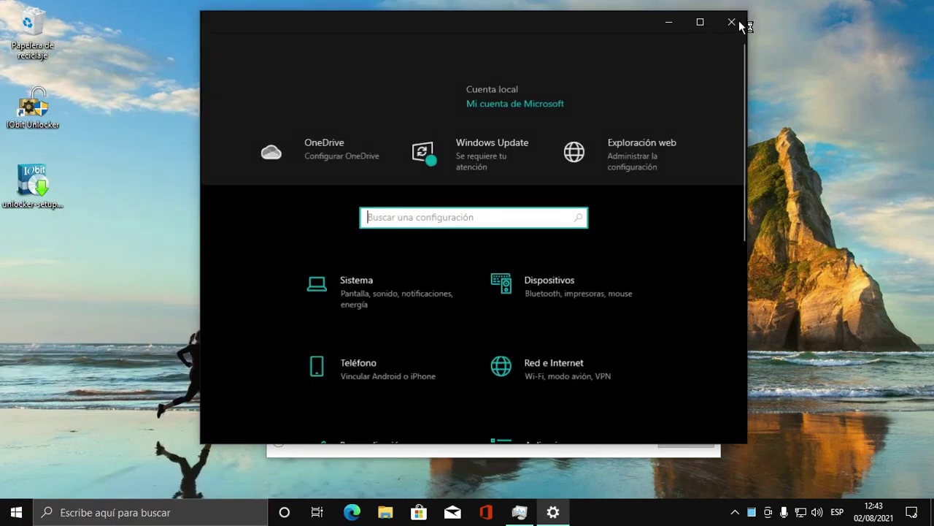
left_click(703, 21)
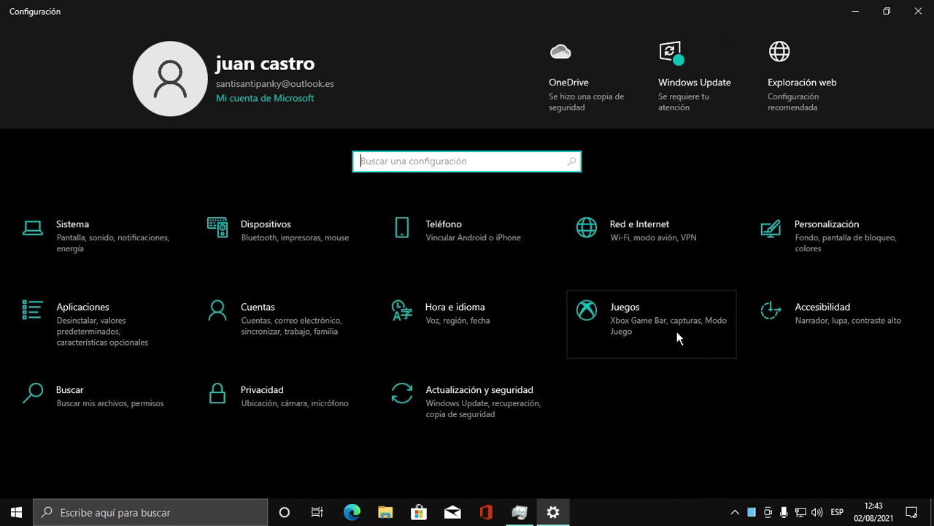
left_click(521, 401)
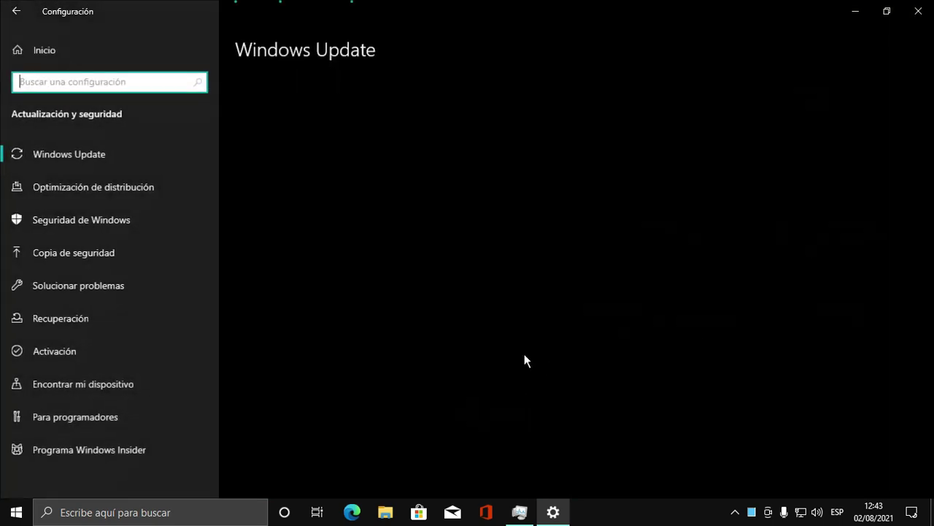
left_click(125, 219)
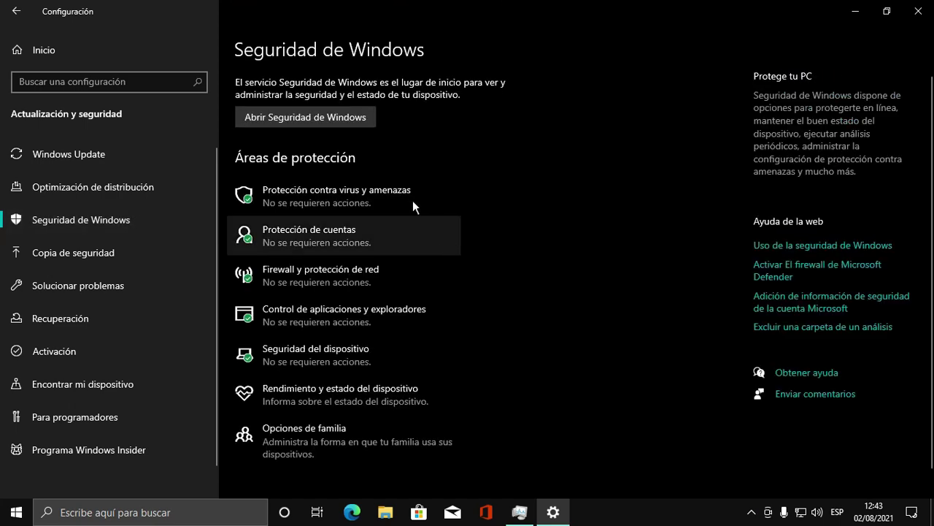
left_click(403, 197)
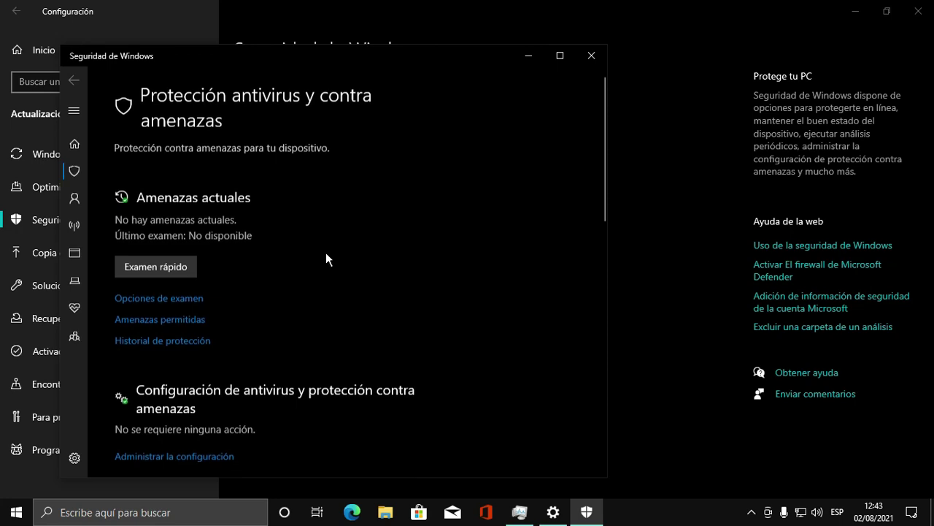
- Turn off real-time protection, cloud-based protection and automatic sample submission in the antivirus settings
scroll(197, 339, "down", 1)
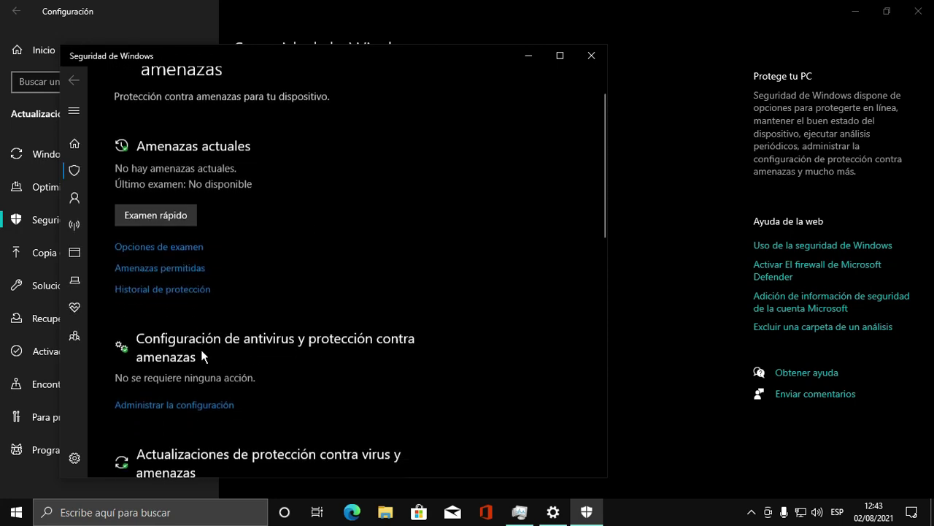
left_click(196, 394)
left_click(118, 285)
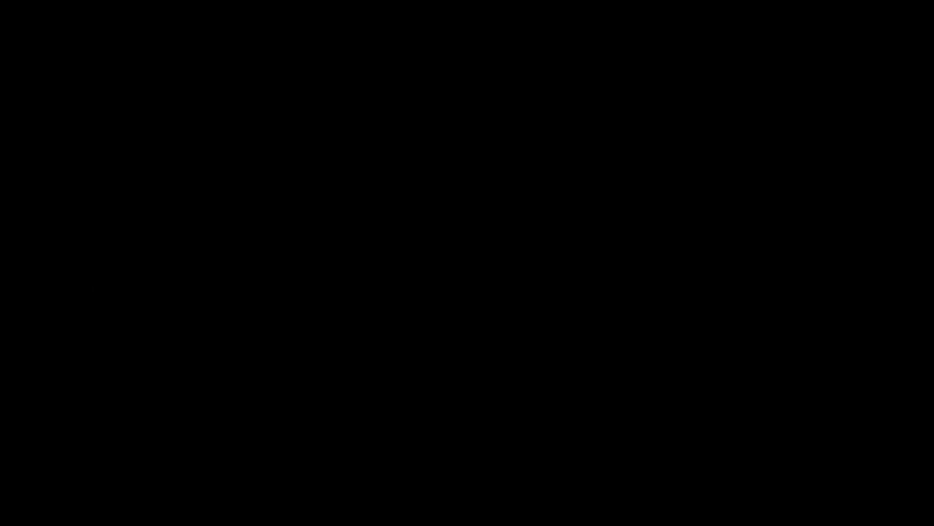
left_click(130, 442)
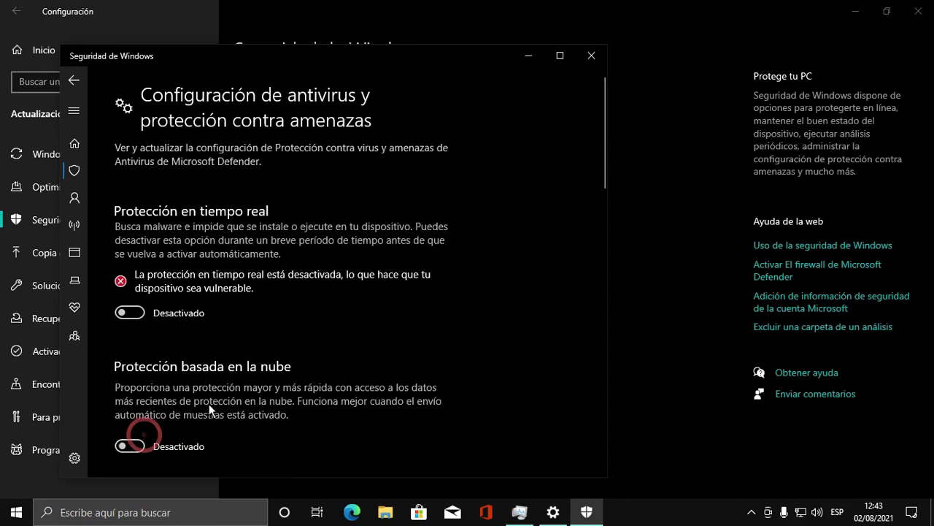
scroll(171, 374, "down", 3)
scroll(171, 374, "down", 3)
left_click(130, 300)
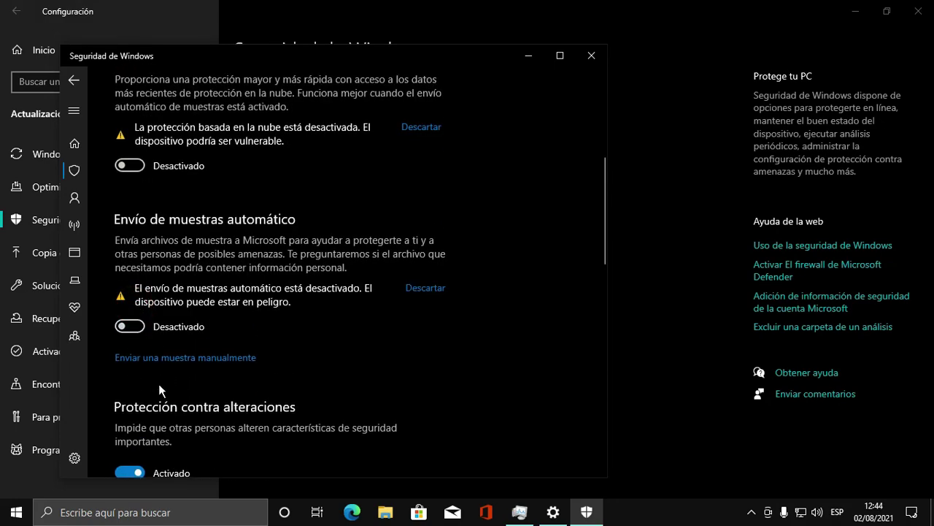
- Turn off tamper protection, then close Windows Security and Settings
scroll(158, 383, "down", 2)
left_click(142, 351)
scroll(142, 351, "down", 10)
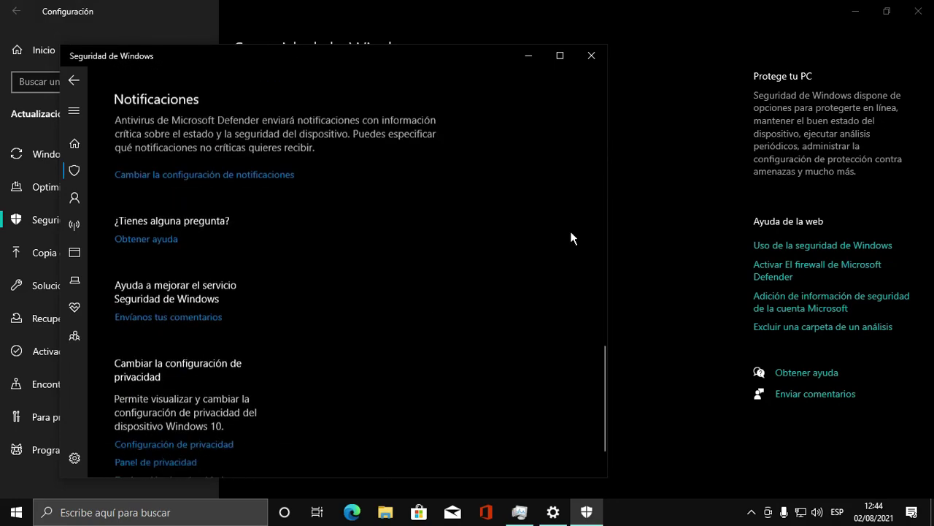
left_click(592, 55)
left_click(918, 10)
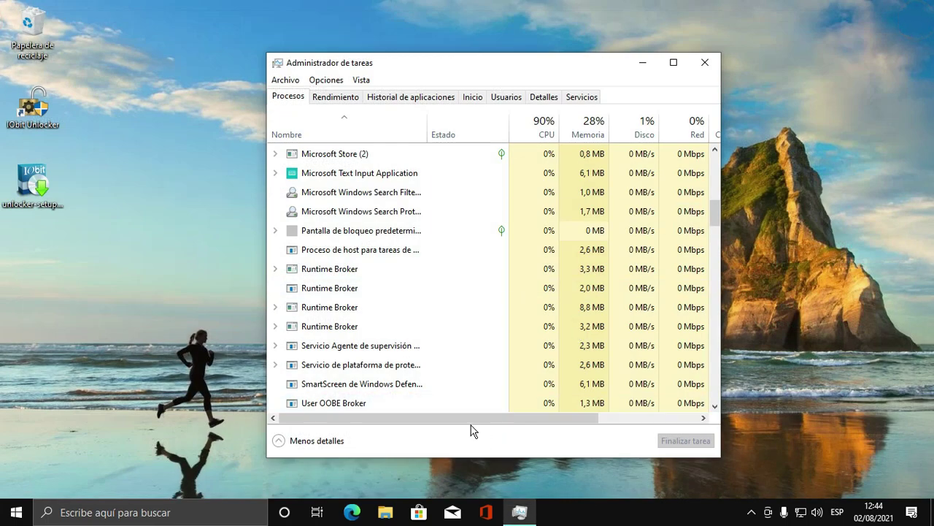
- Locate the Antimalware Service Executable background process in Task Manager and open its file location
scroll(349, 281, "up", 7)
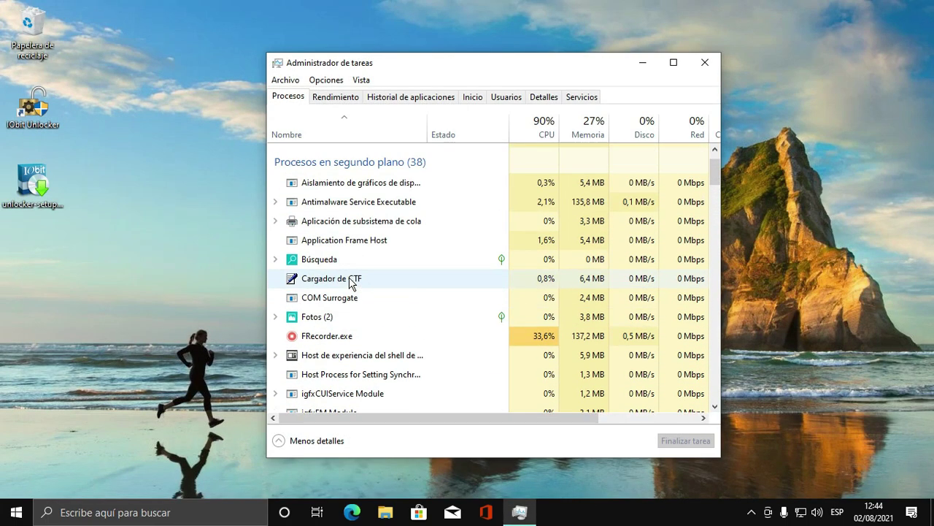
left_click(705, 183)
mouse_move(714, 173)
left_mouse_down()
mouse_move(712, 244)
mouse_move(714, 169)
left_mouse_up()
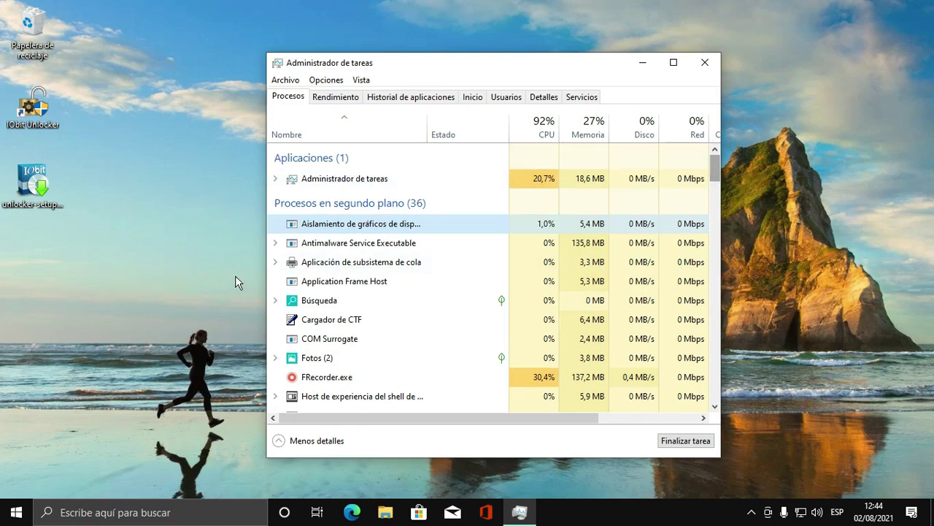
right_click(309, 244)
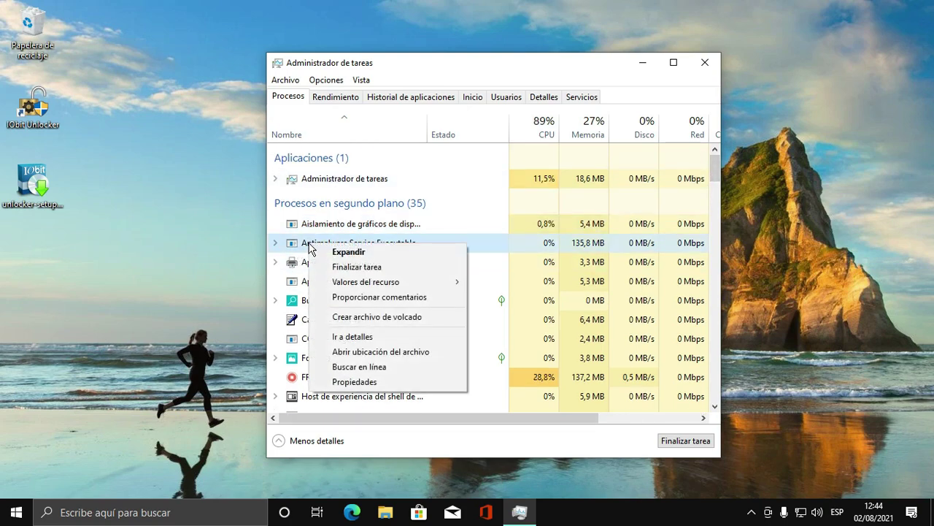
left_click(368, 352)
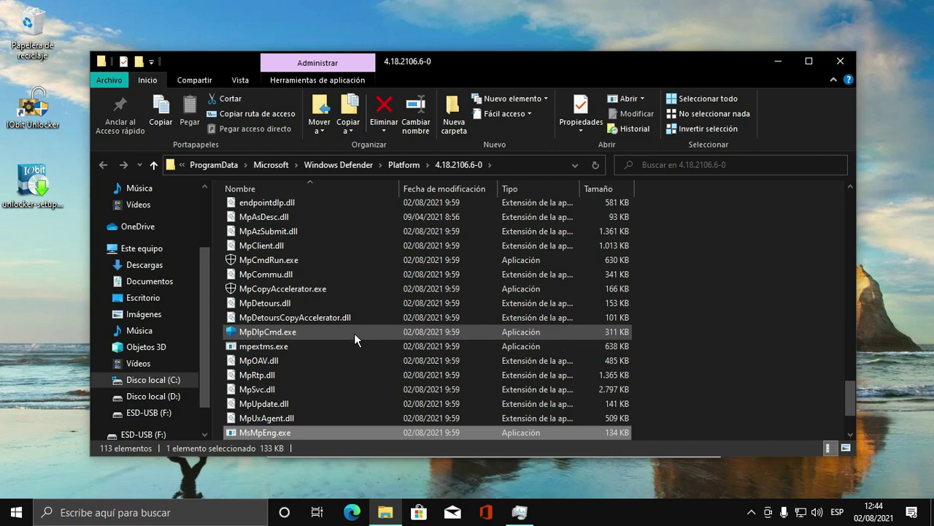
- Unlock and delete MsMpEng.exe with IObit Unlocker, declining the program update, and return to Task Manager
right_click(324, 433)
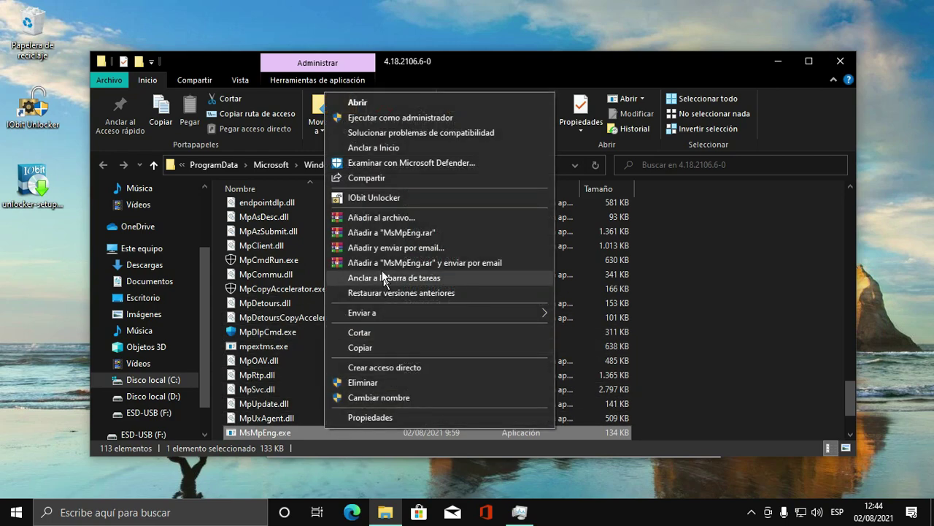
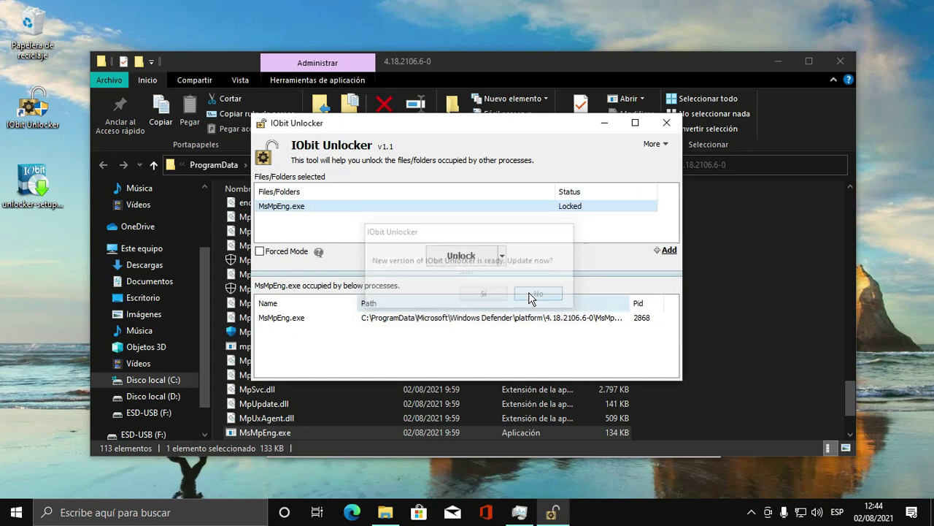
left_click(502, 256)
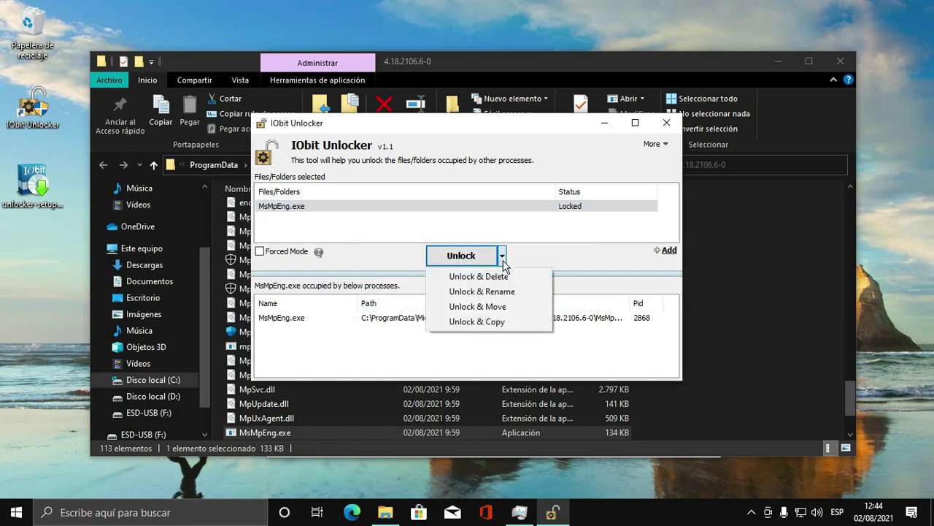
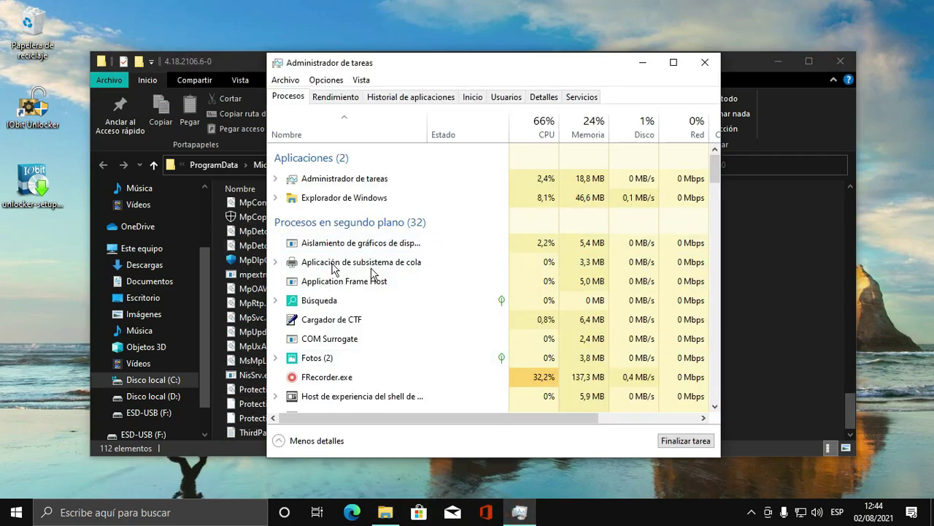
left_click(705, 62)
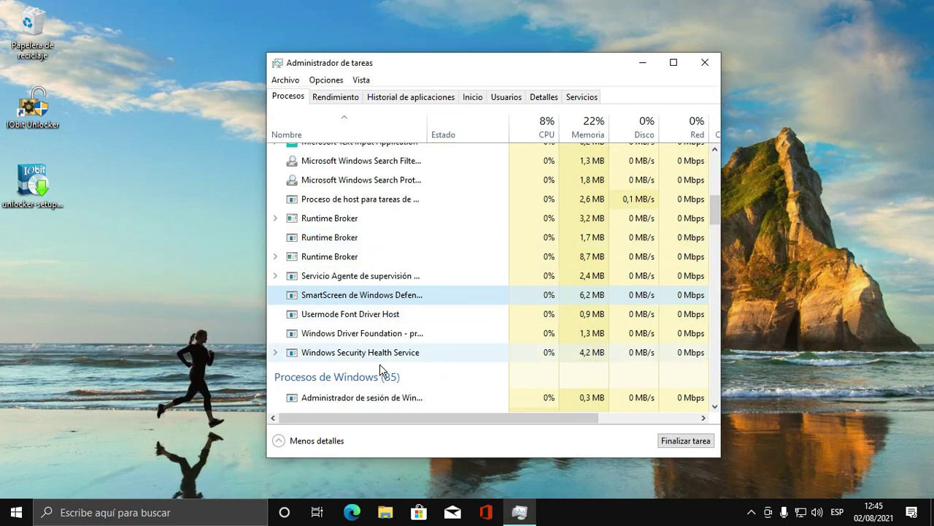
- Open the file location of the Windows Security Health Service process and unlock and delete SecurityHealthService.exe with IObit Unlocker
right_click(338, 356)
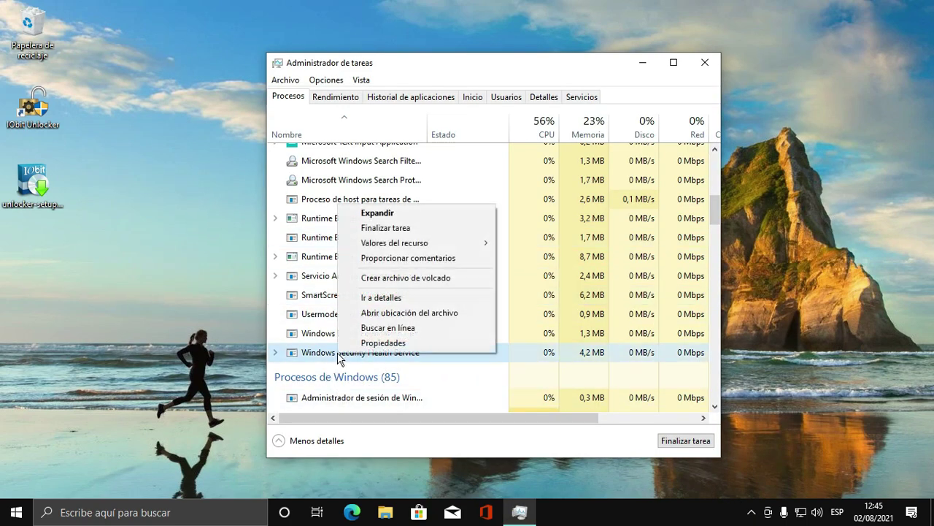
left_click(410, 311)
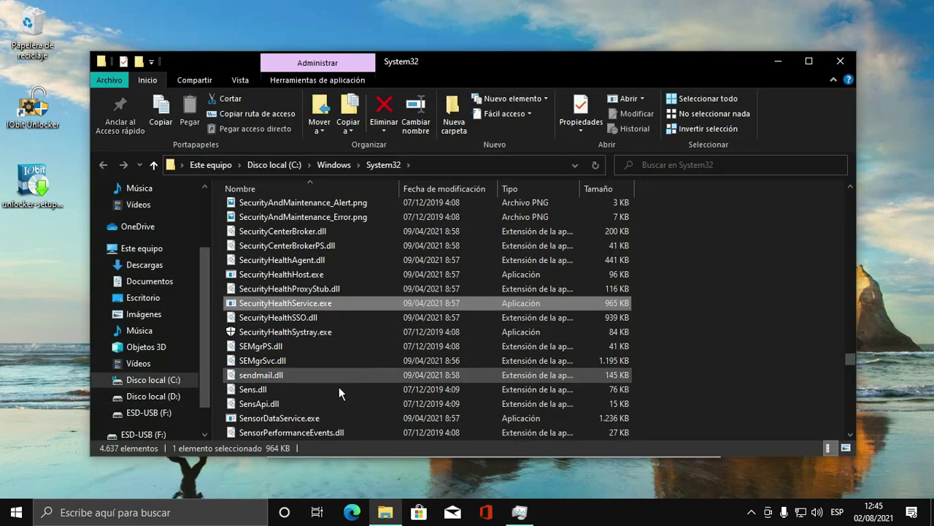
right_click(308, 303)
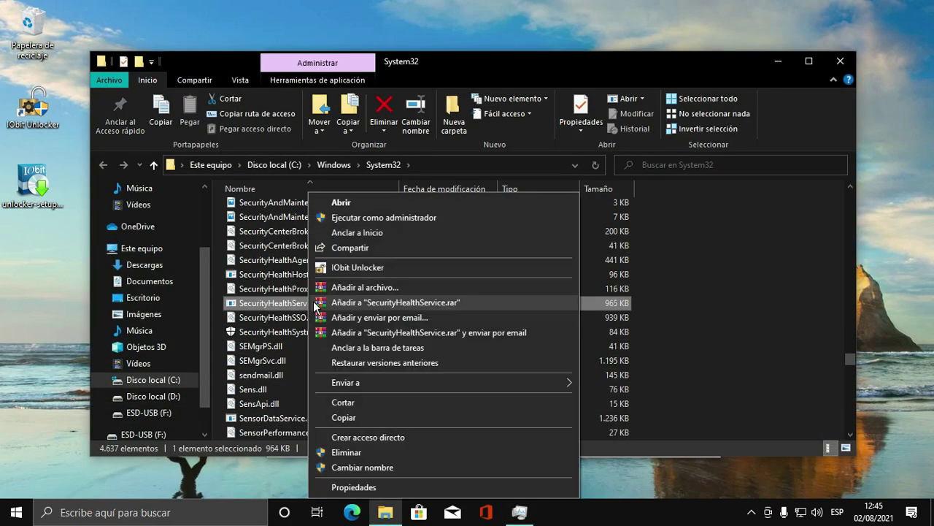
left_click(353, 269)
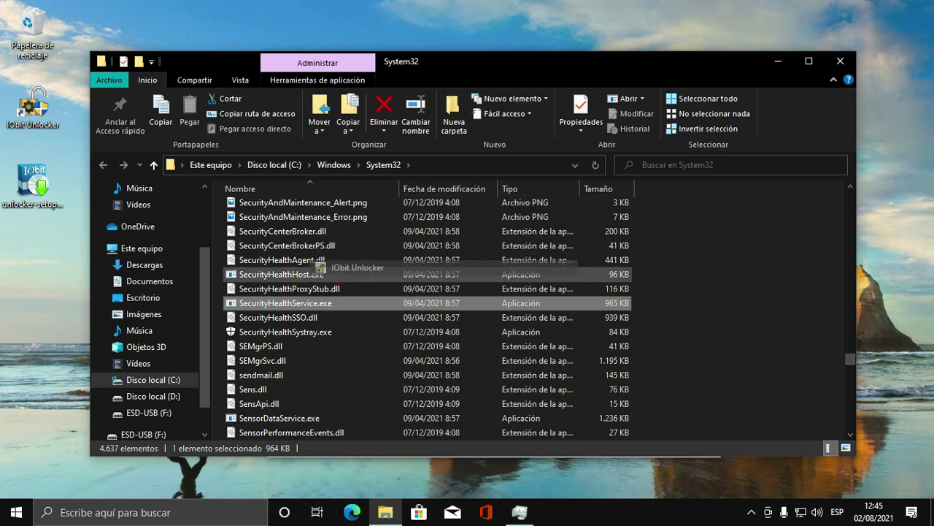
left_click(503, 258)
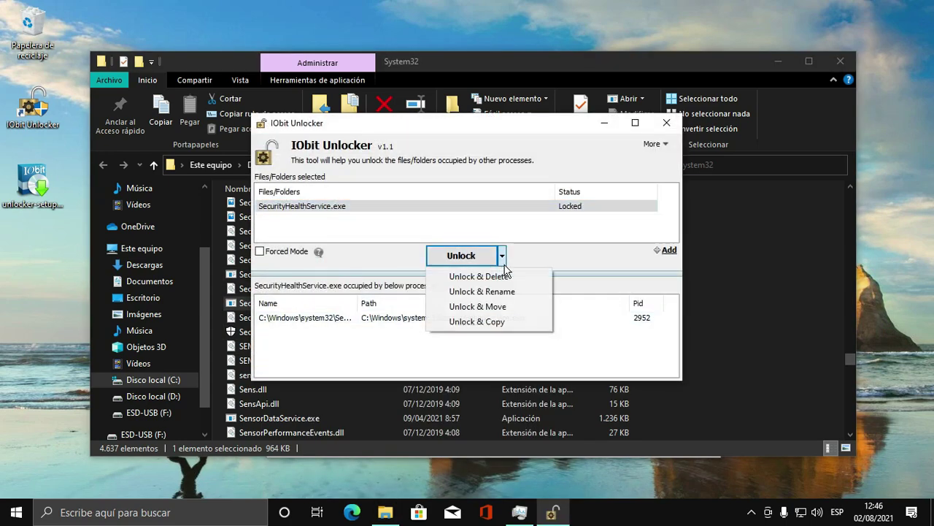
left_click(486, 276)
left_click(478, 277)
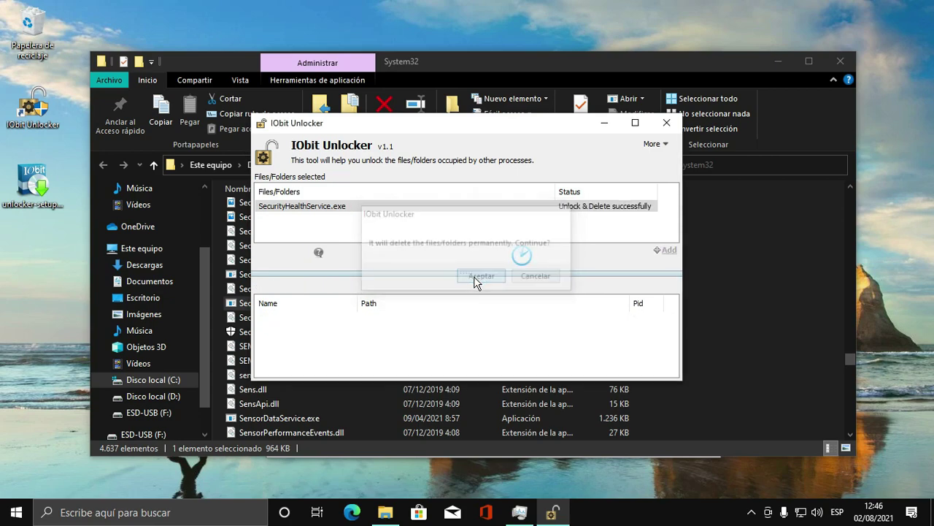
left_click(665, 121)
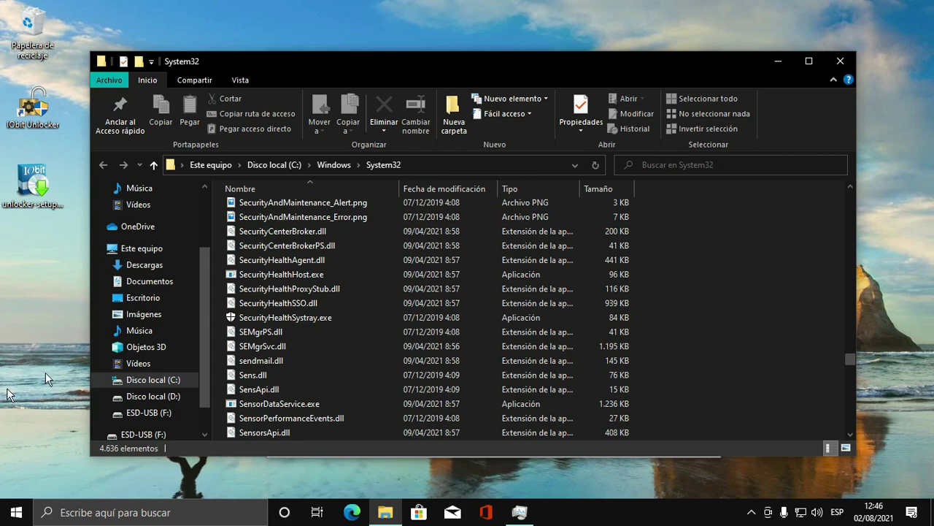
- Go to the Downloads folder, unlock and delete FILMORA X.rar with IObit Unlocker, and close File Explorer
left_click(154, 297)
left_click(153, 281)
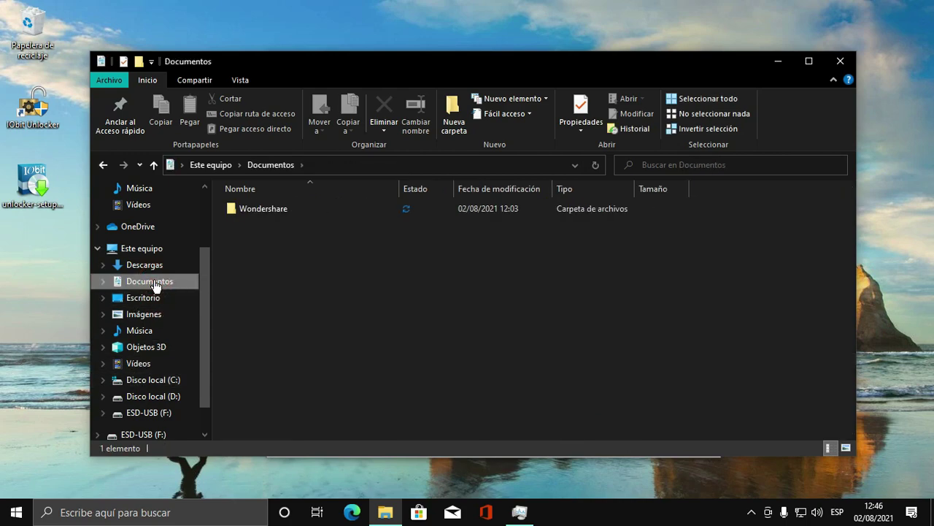
left_click(151, 264)
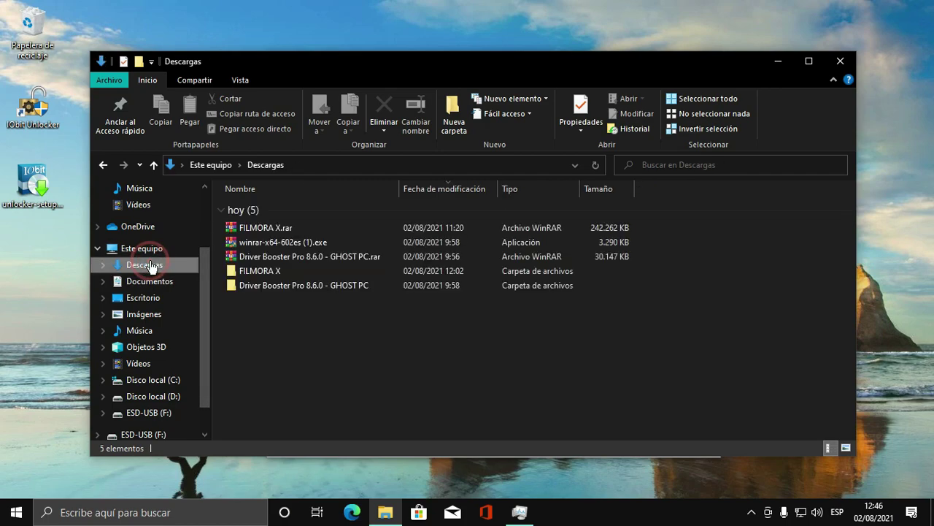
left_click(256, 226)
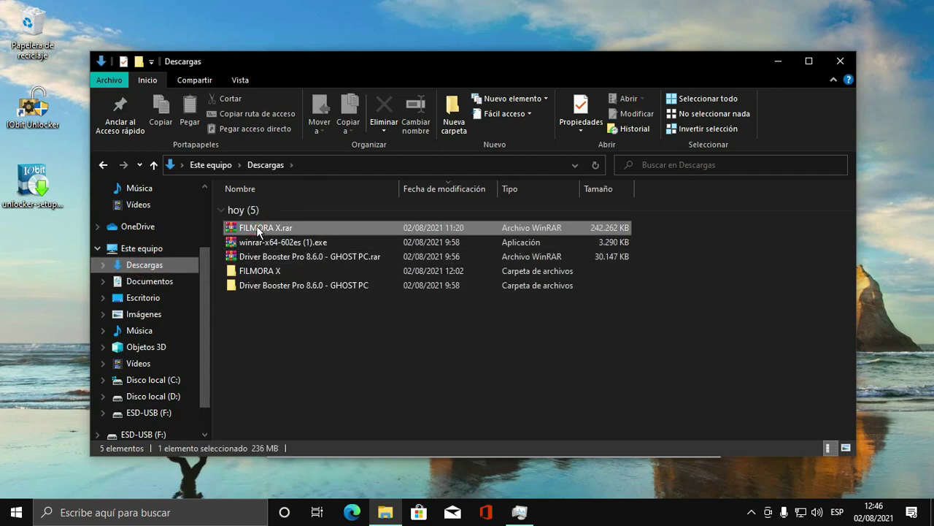
right_click(257, 227)
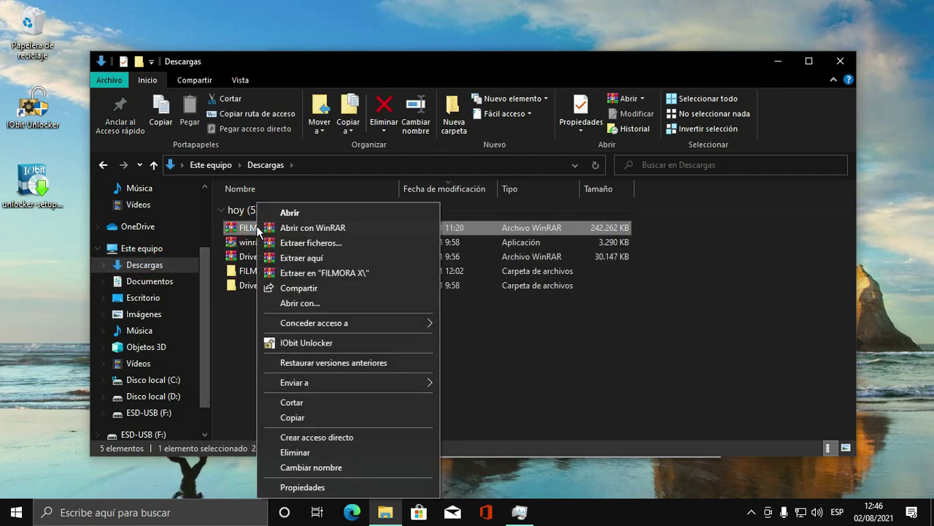
left_click(300, 342)
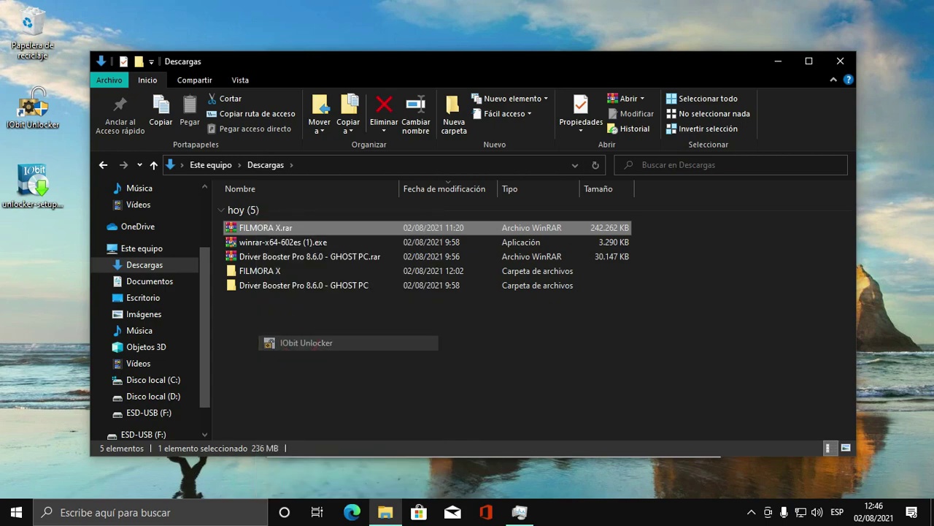
left_click(502, 255)
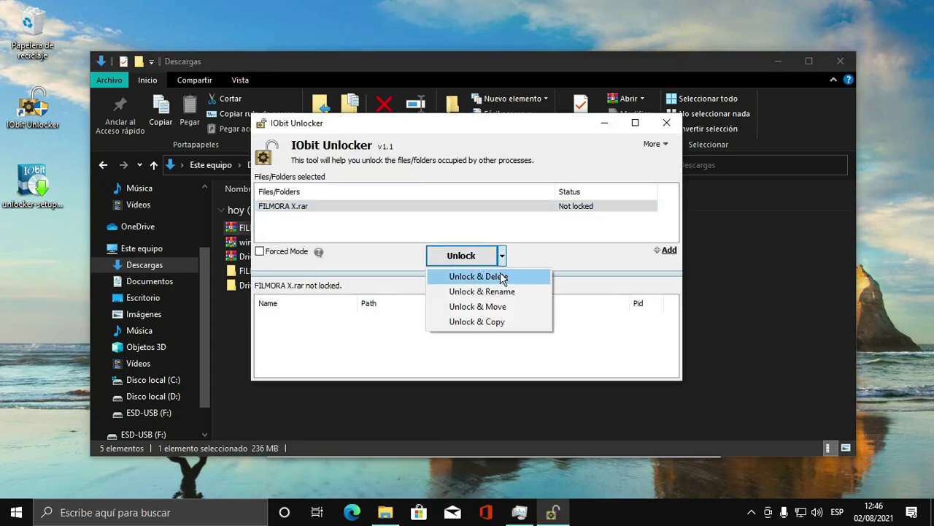
left_click(501, 277)
left_click(500, 278)
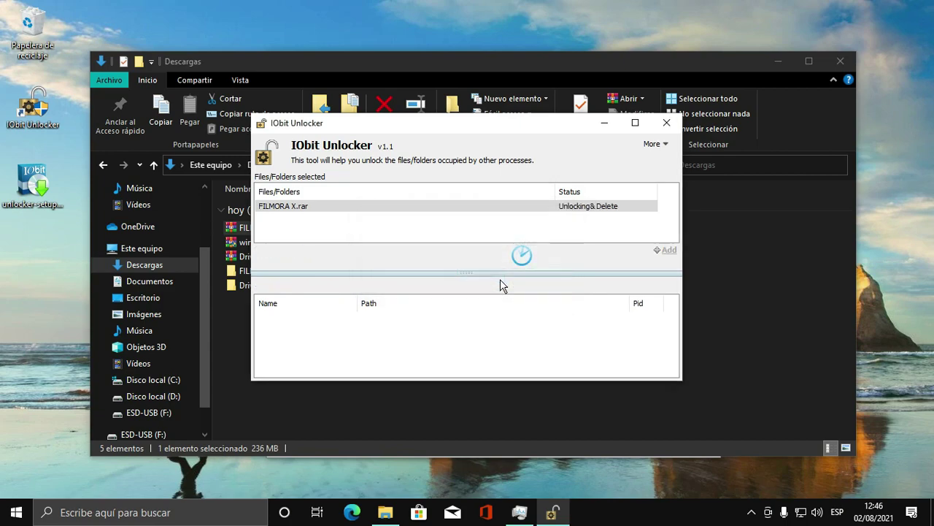
left_click(632, 259)
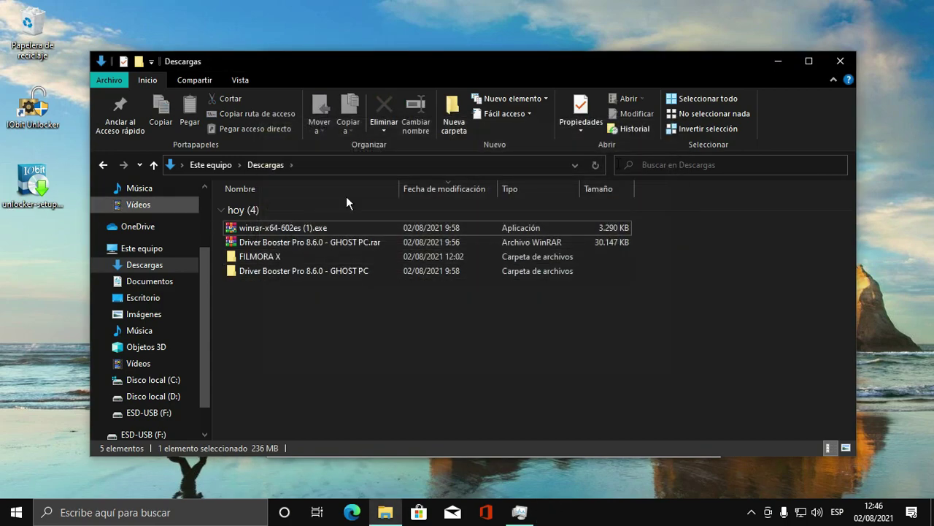
left_click(838, 63)
- Look through Task Manager's background processes to check for the Antimalware Service Executable and Windows Security Health Service
scroll(573, 192, "up", 5)
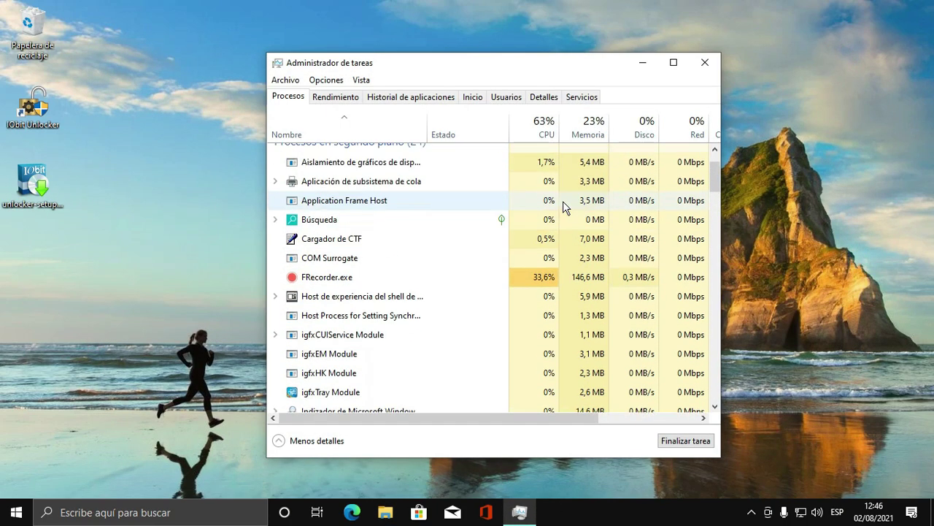
scroll(563, 205, "up", 2)
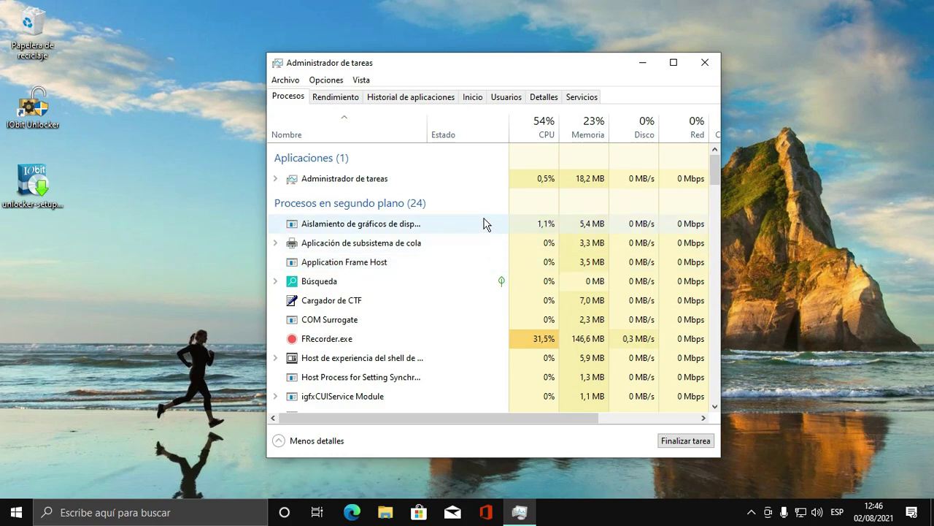
scroll(485, 223, "down", 8)
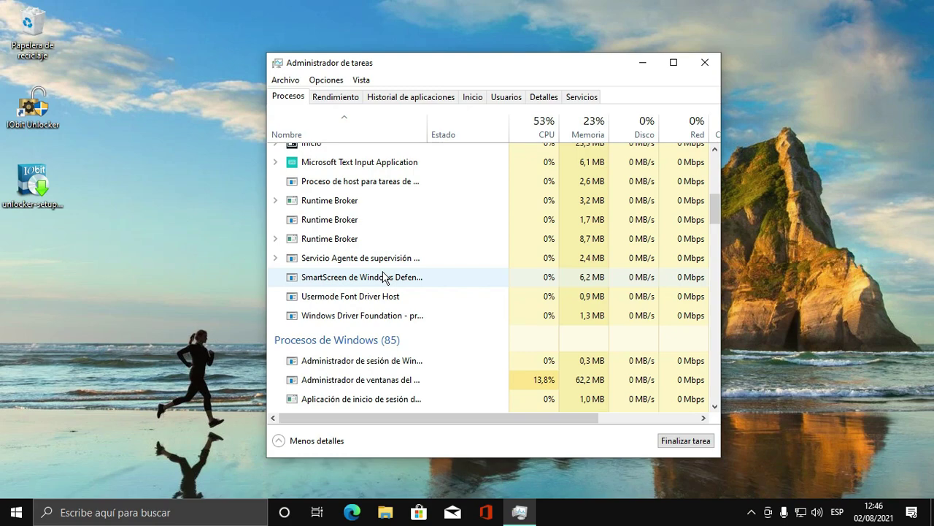
scroll(384, 276, "up", 5)
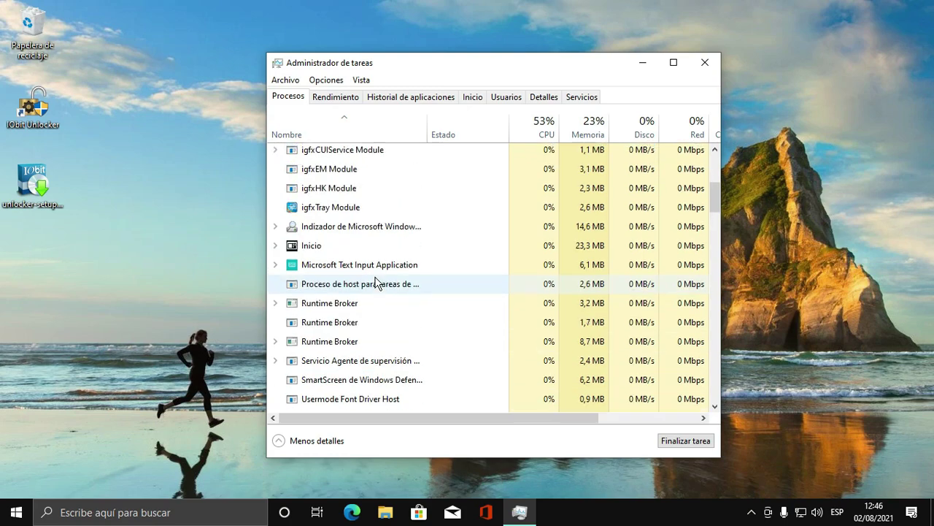
scroll(376, 282, "up", 1)
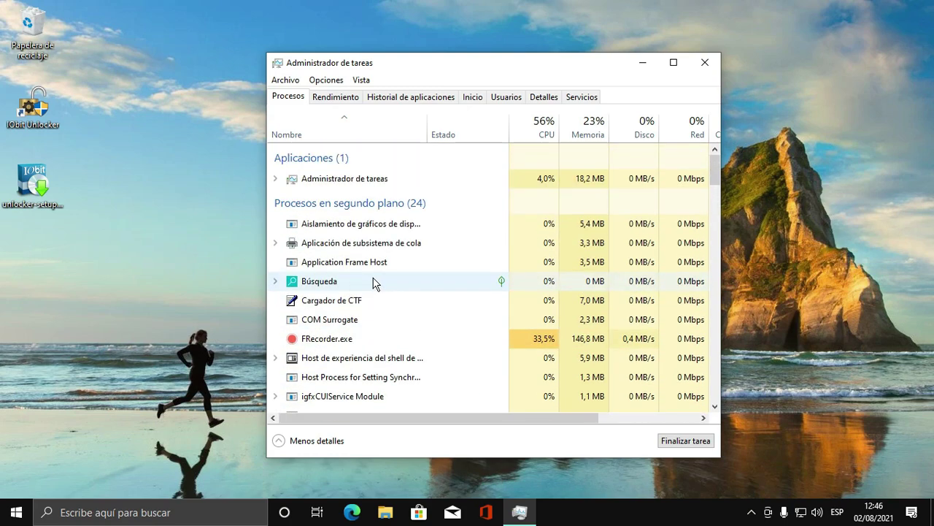